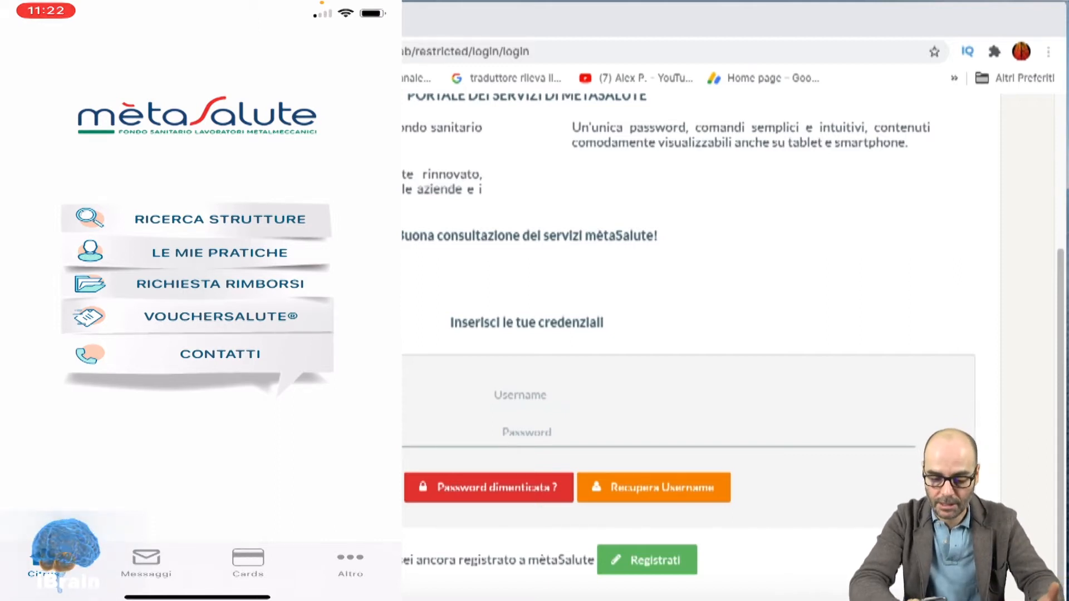
# - Open Le mie pratiche in the mètaSalute mobile app and proceed to its sign-in form
pyautogui.click(220, 253)
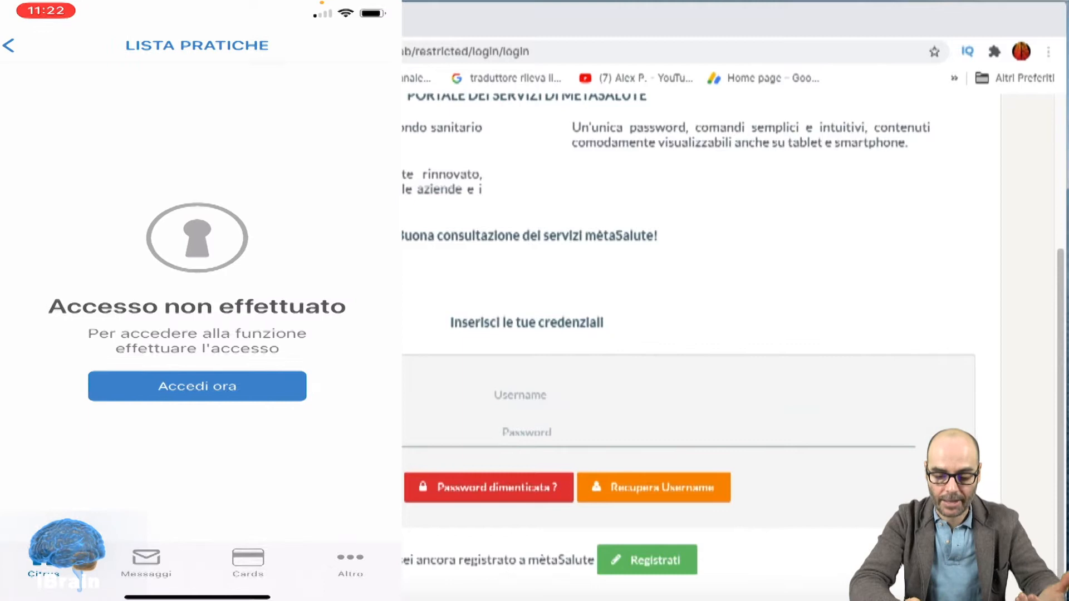
pyautogui.click(198, 387)
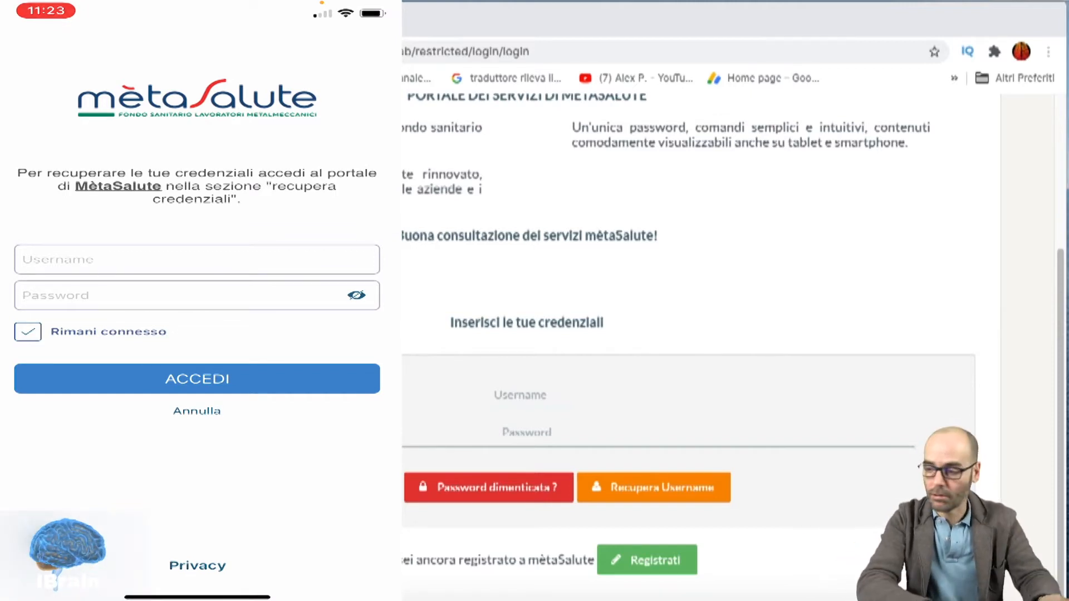
# - Switch to the mètaSalute web portal in the browser and open the forgotten-password form from its login page
pyautogui.scroll(4, 393, 350)
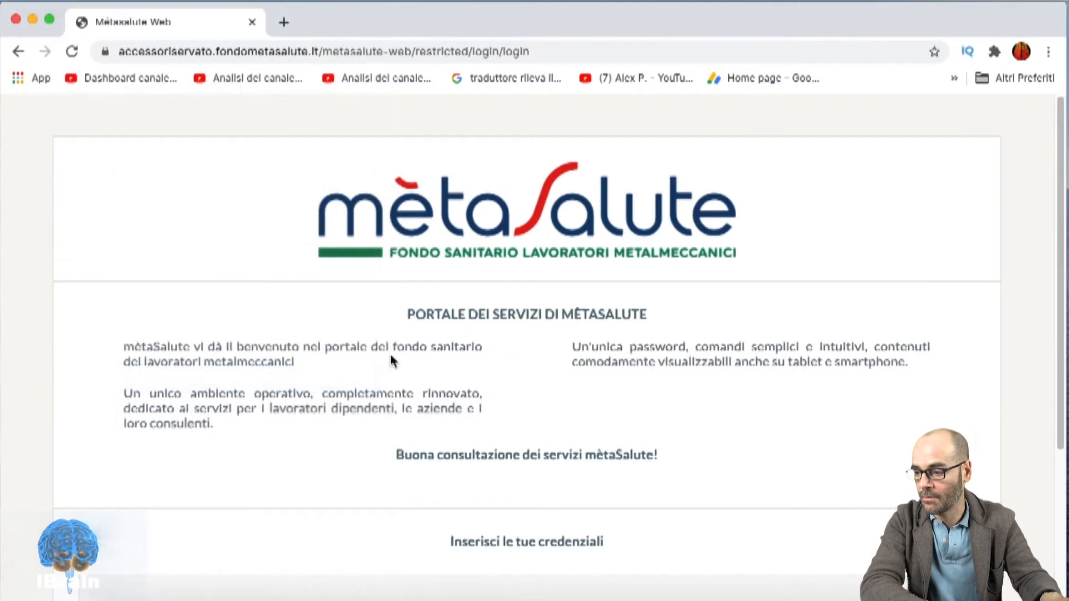
pyautogui.scroll(-4, 391, 359)
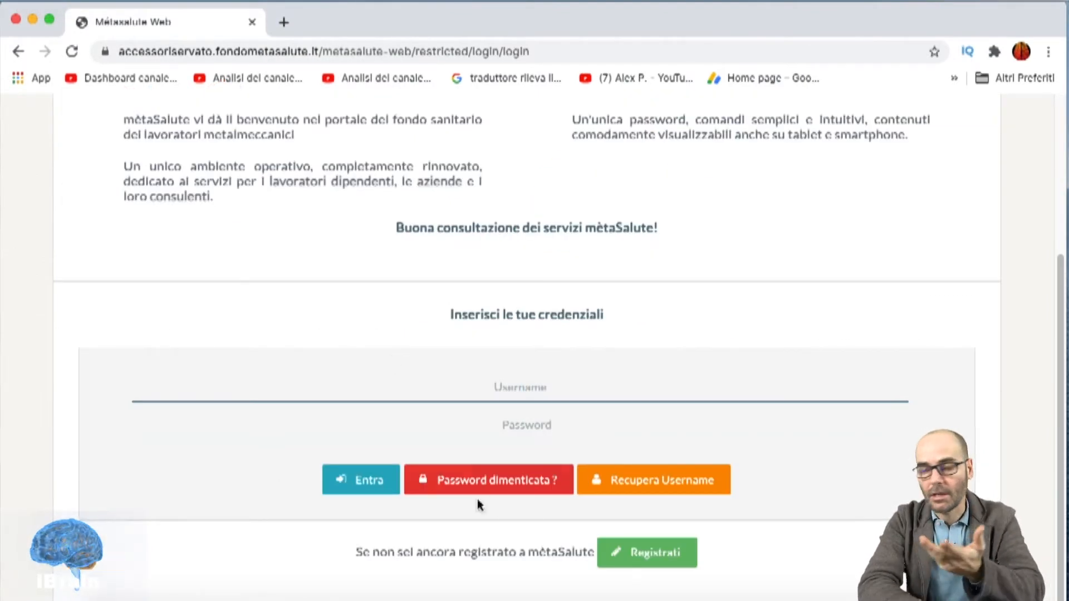
pyautogui.click(527, 390)
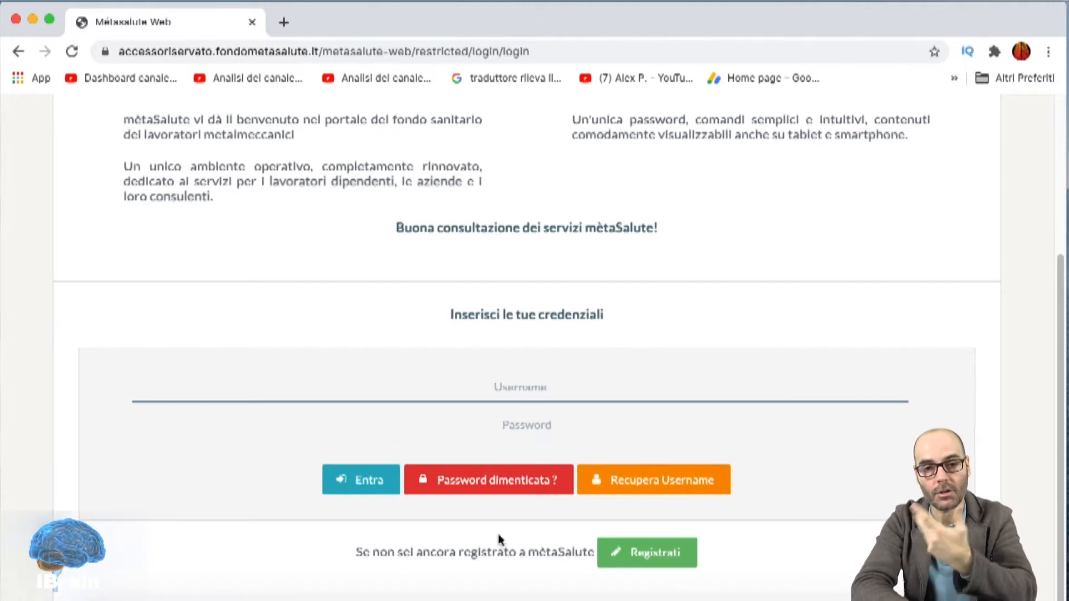
pyautogui.click(513, 486)
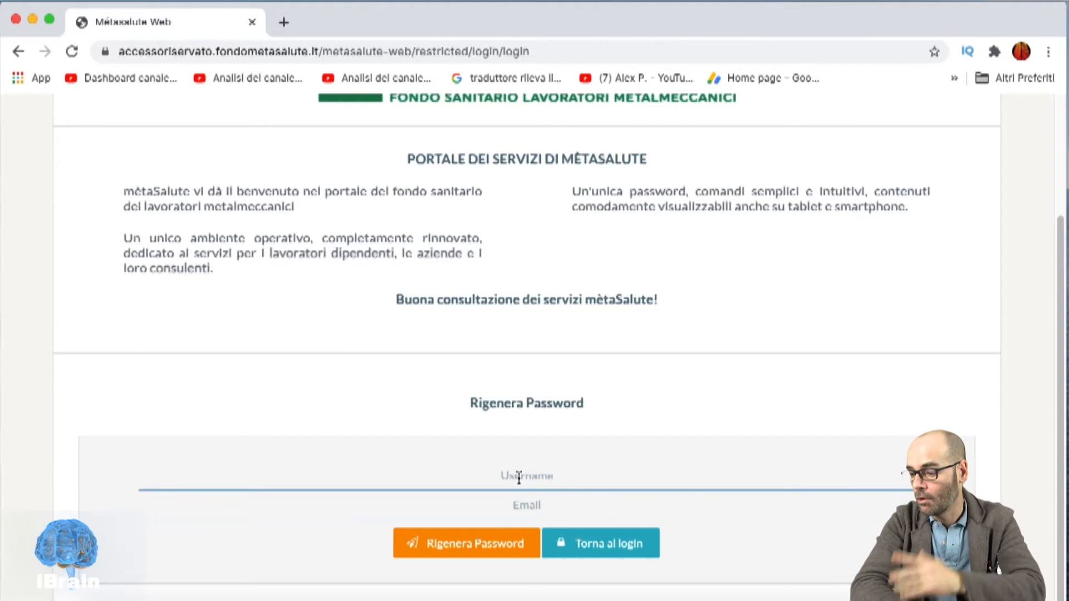
# - Fill in the account's username and e-mail in the Rigenera Password form and submit the request
pyautogui.click(523, 478)
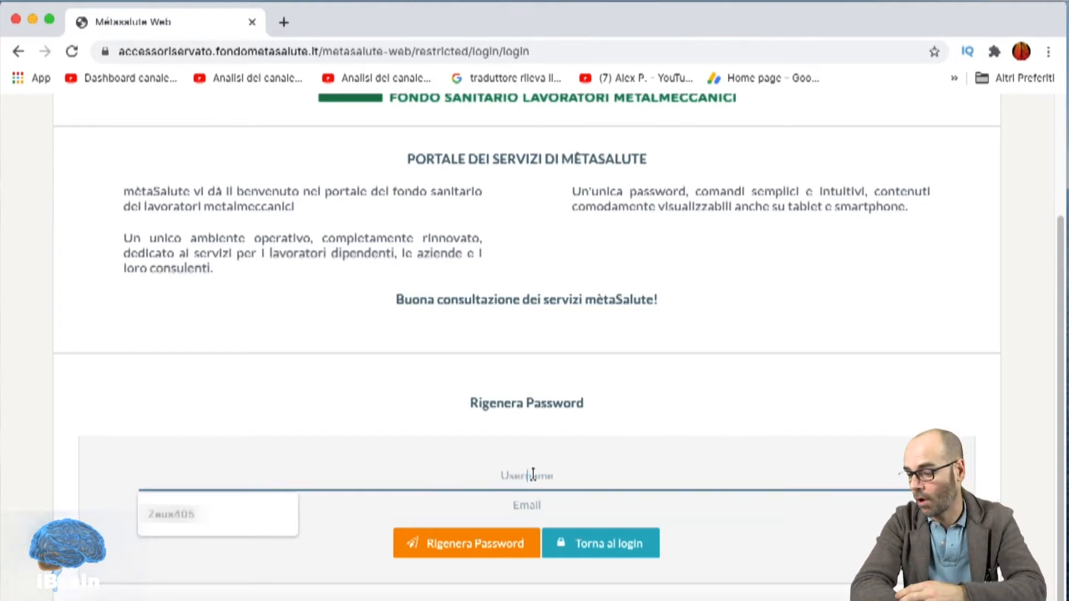
pyautogui.click(207, 504)
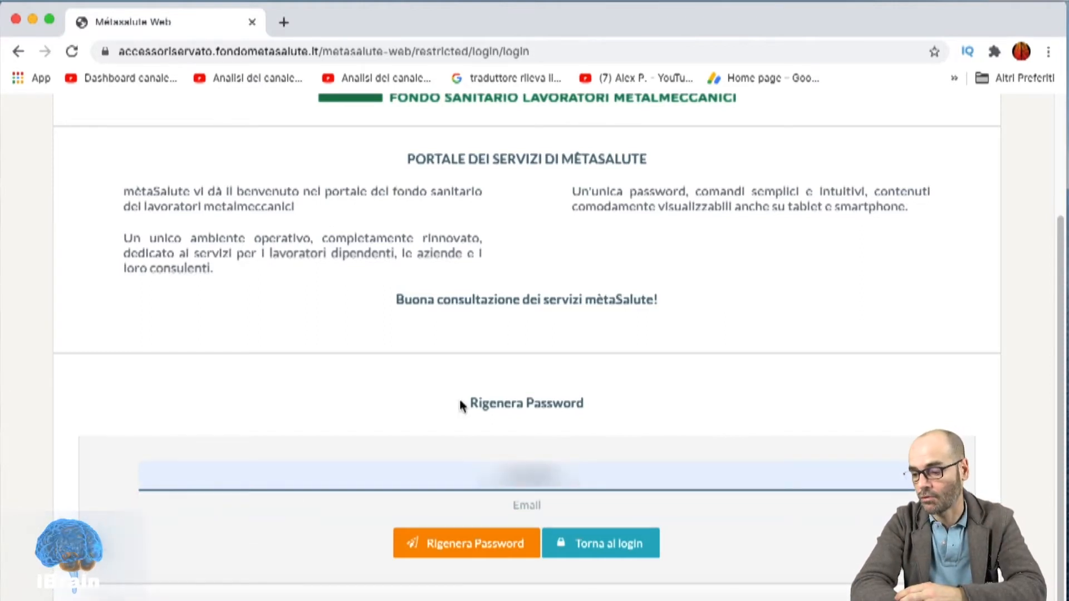
pyautogui.click(577, 502)
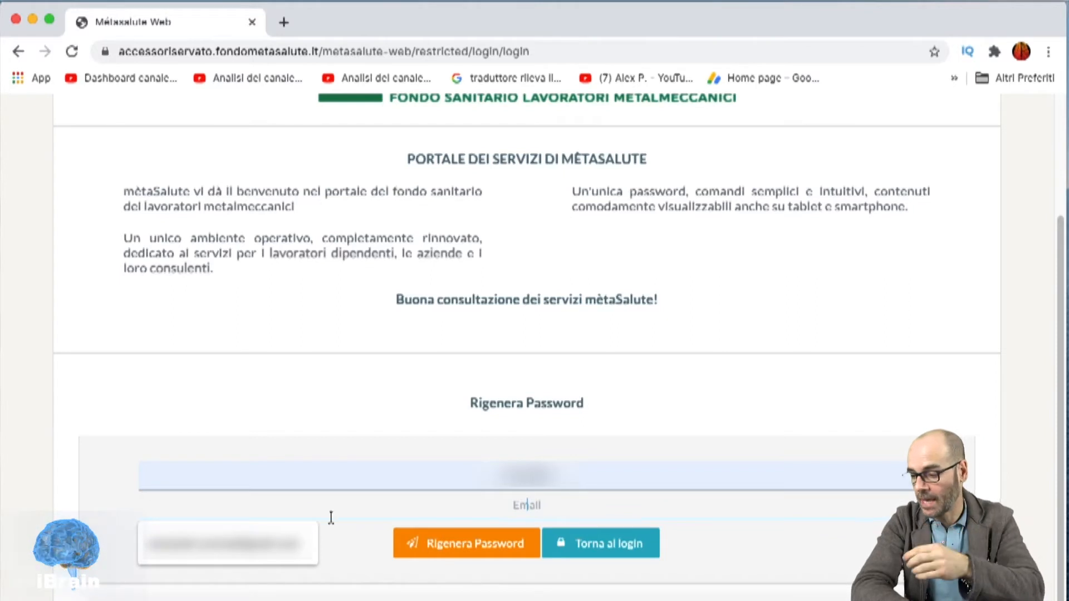
pyautogui.click(228, 543)
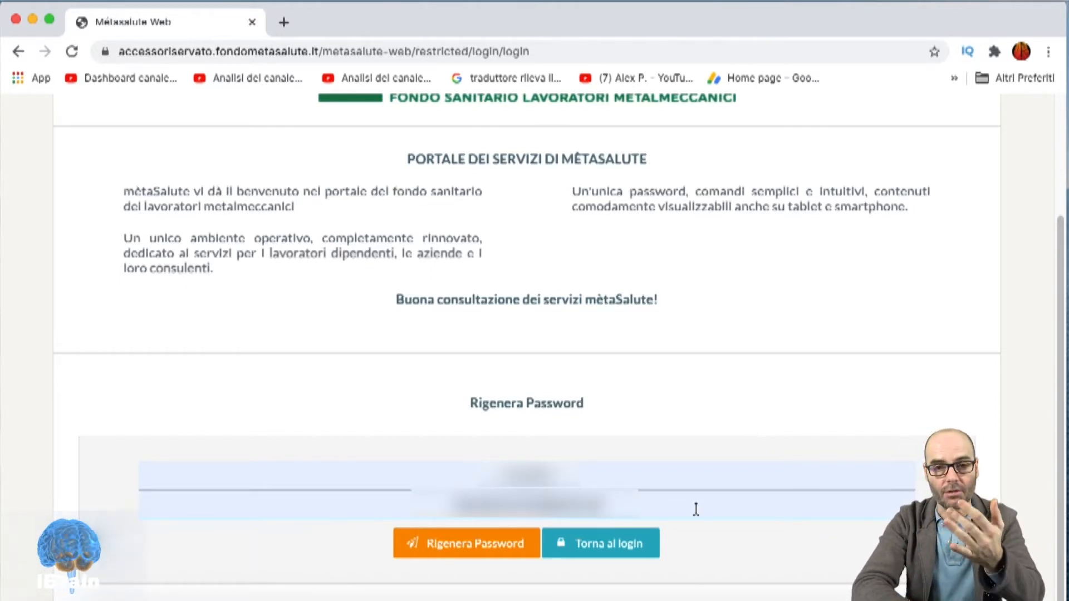
pyautogui.click(505, 549)
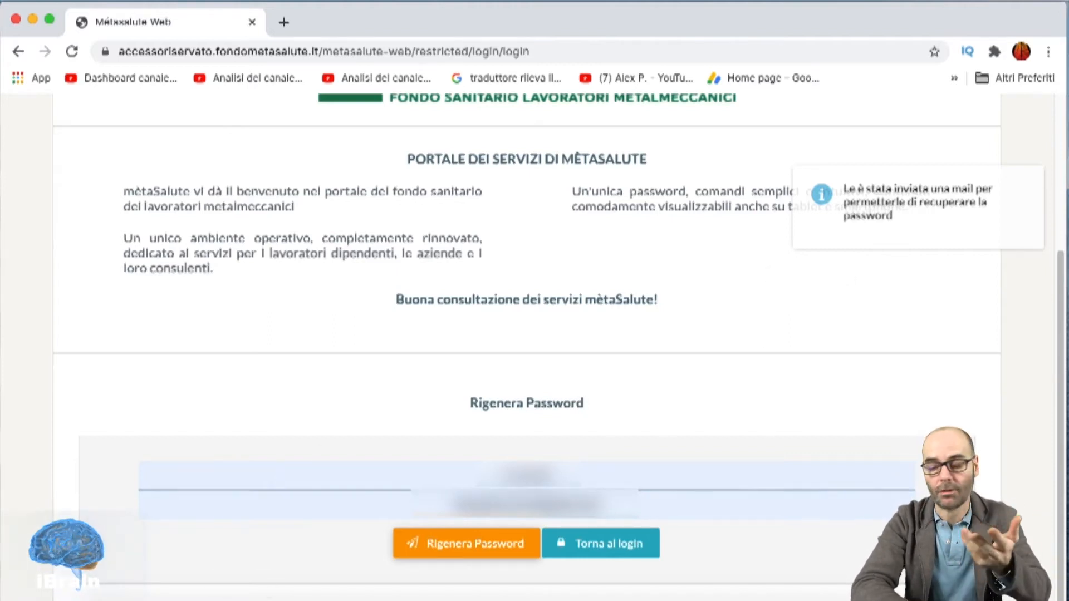
# - Switch to Mail, open the latest METASALUTE password recovery message and select the new password in it
pyautogui.click(210, 596)
pyautogui.click(452, 127)
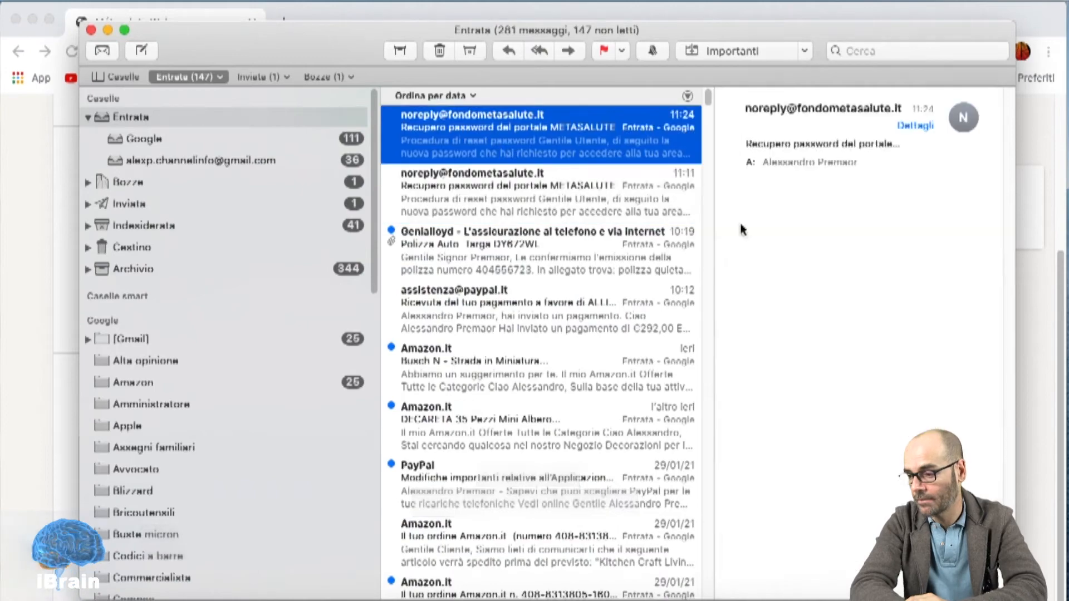
pyautogui.doubleClick(453, 126)
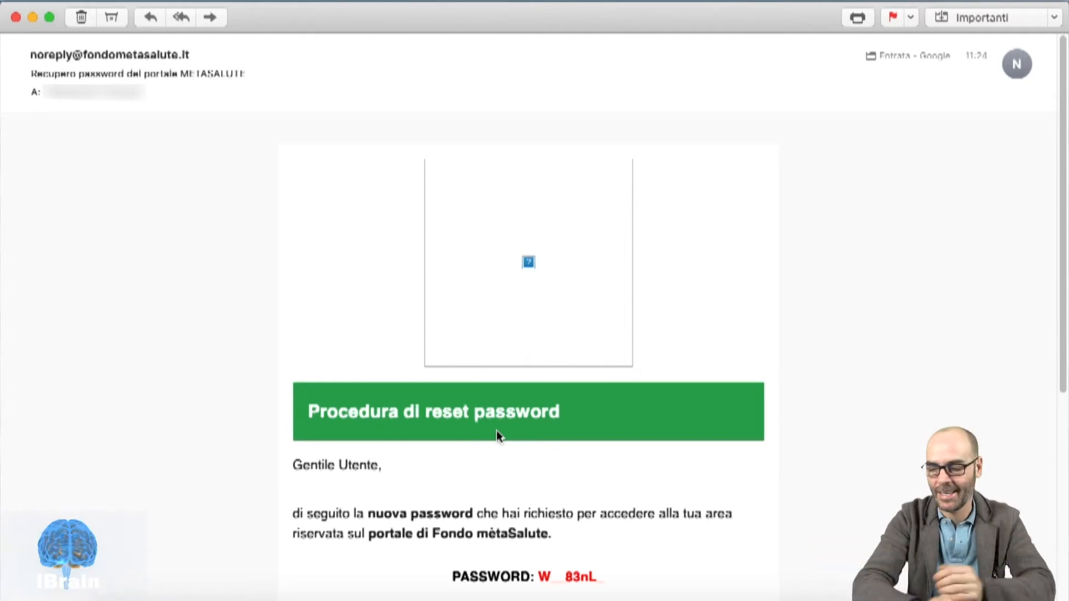
pyautogui.moveTo(540, 574); pyautogui.dragTo(606, 577)
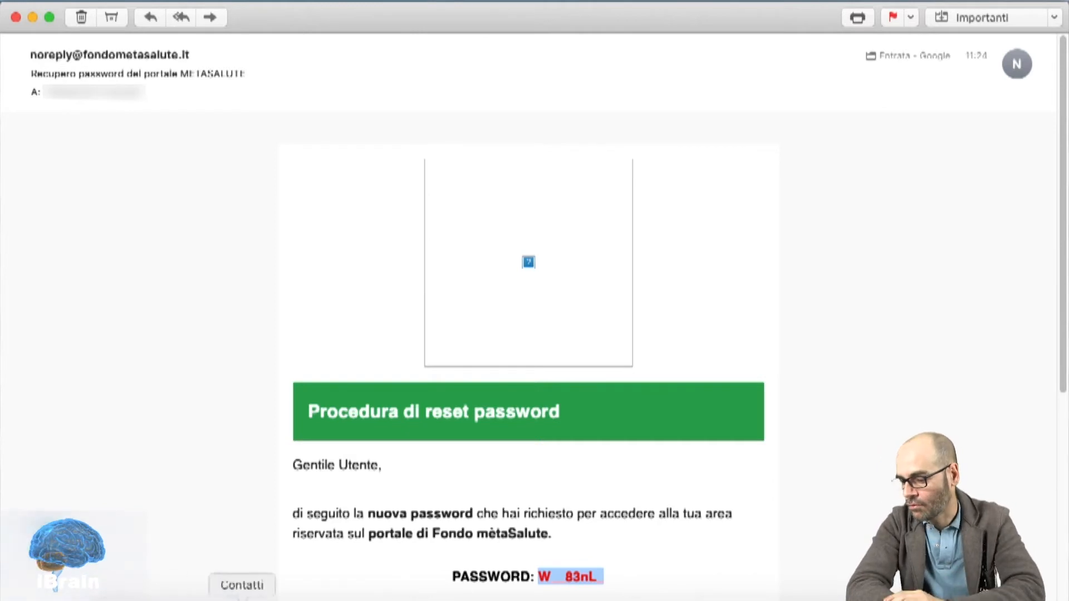
# - Return to the portal's login page in the browser and log in with the account username and the newly received password
pyautogui.click(764, 598)
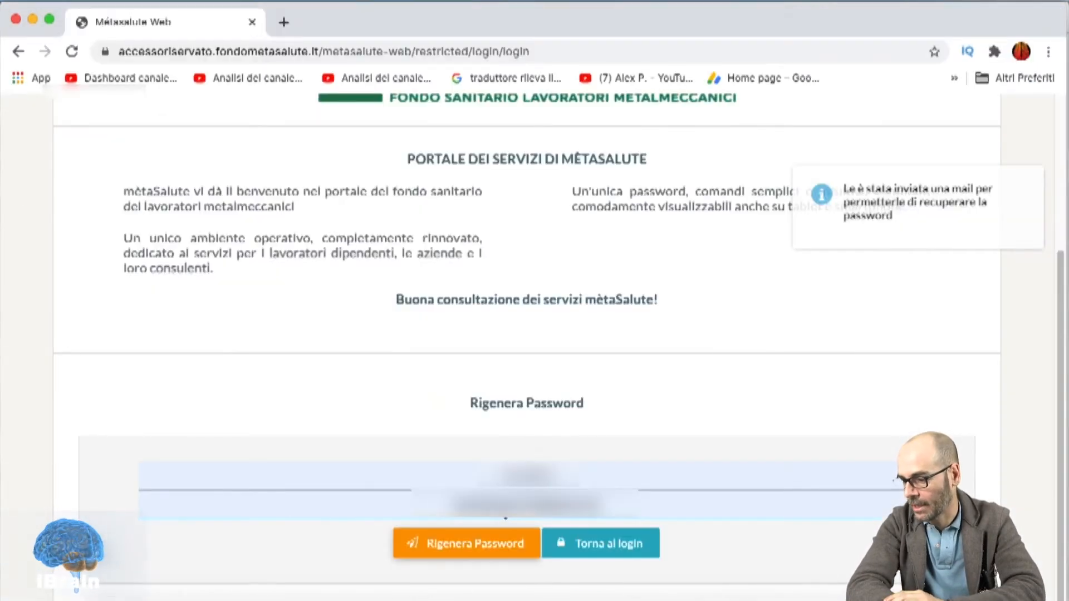
pyautogui.click(602, 557)
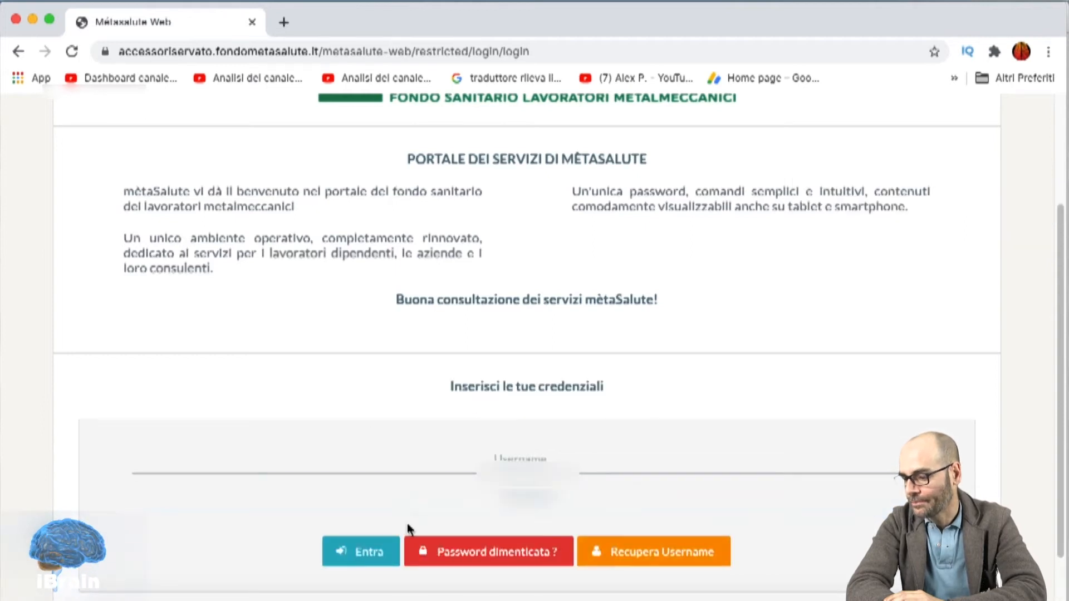
pyautogui.click(443, 472)
pyautogui.click(513, 454)
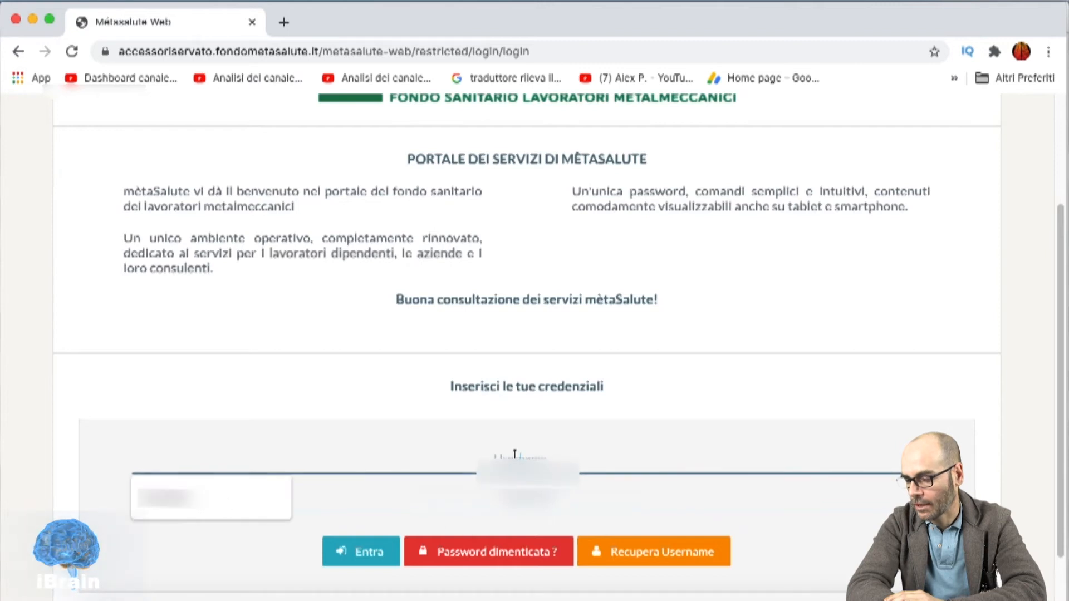
pyautogui.click(230, 502)
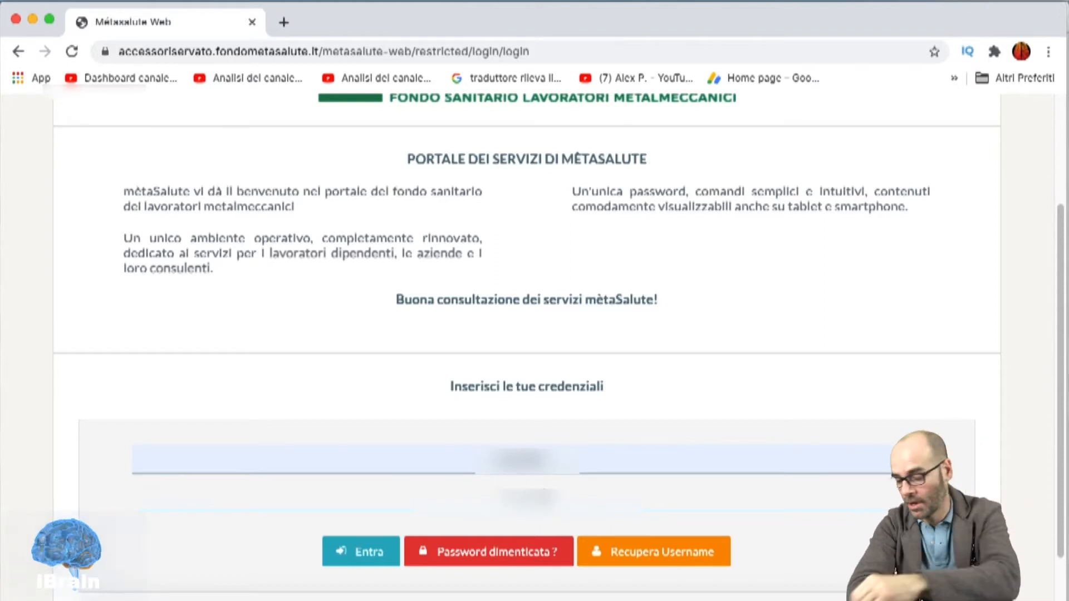
pyautogui.click(370, 561)
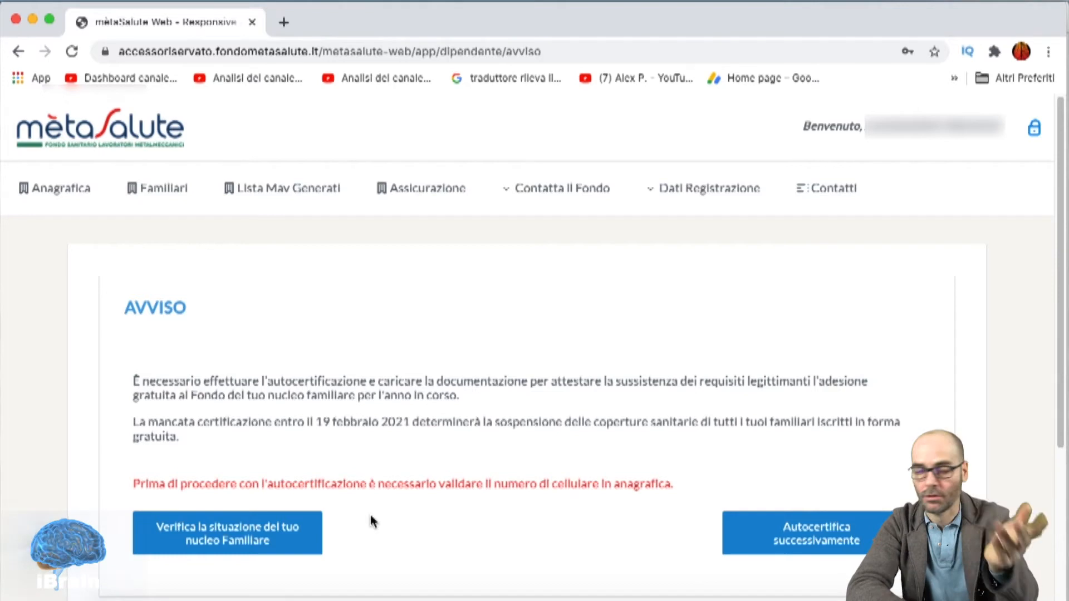
# - Postpone the family self-certification and look through the employee's personal data page
pyautogui.click(781, 529)
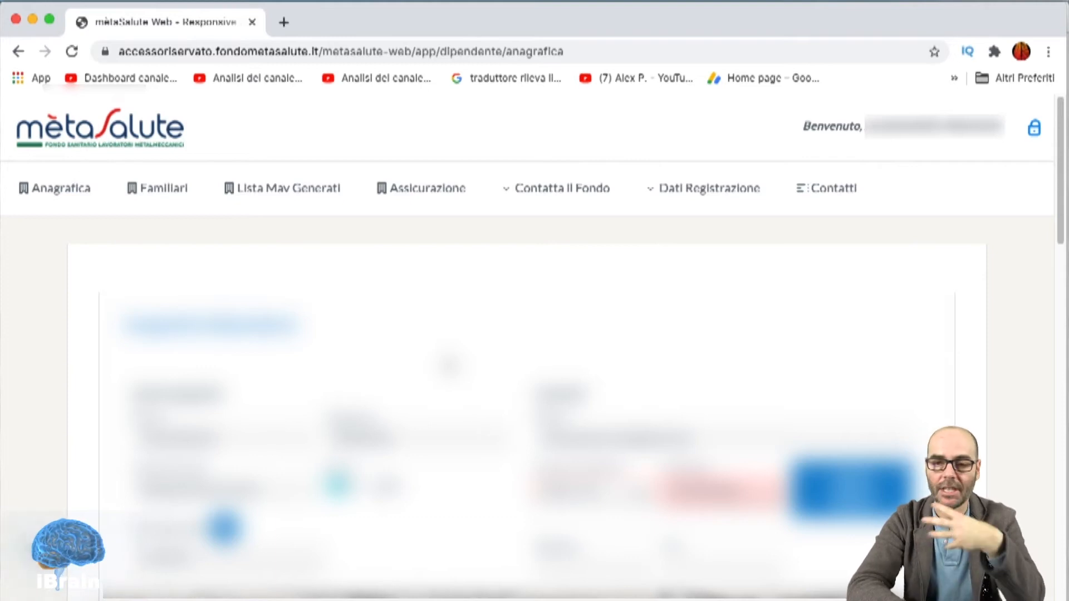
pyautogui.scroll(-3, 527, 407)
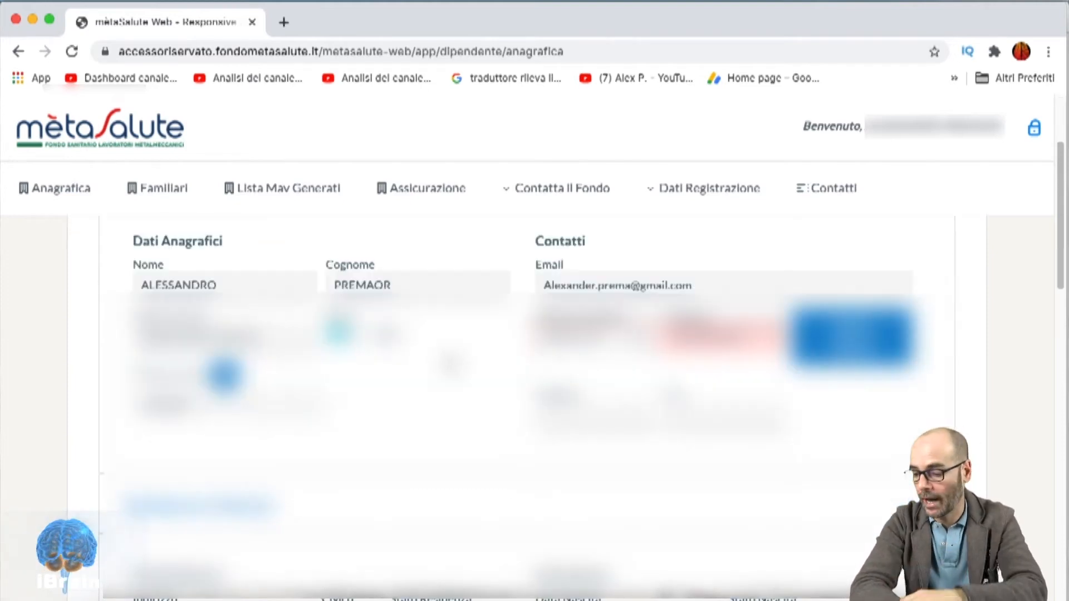
pyautogui.scroll(-5, 527, 406)
pyautogui.scroll(-15, 526, 406)
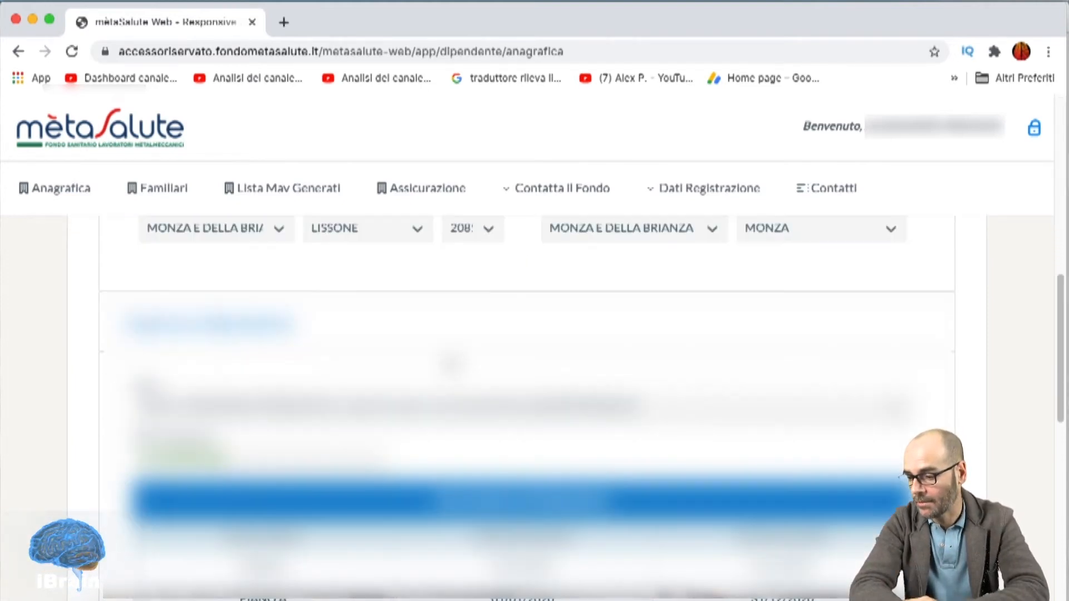
pyautogui.scroll(10, 450, 362)
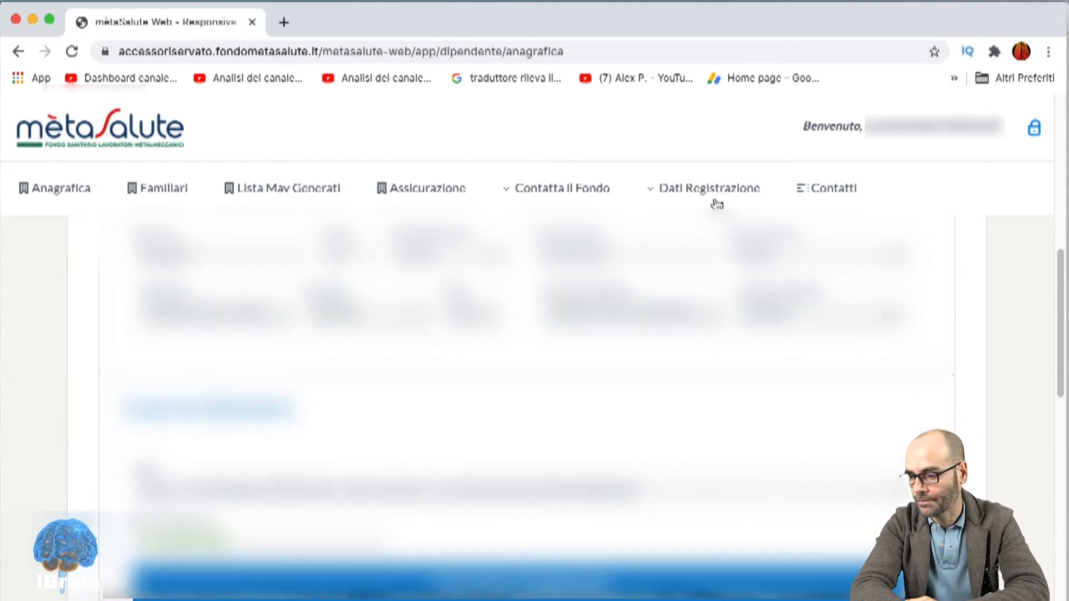
# - Open the account page from the registration data and enter the old password in the Cambio Password form
pyautogui.click(733, 192)
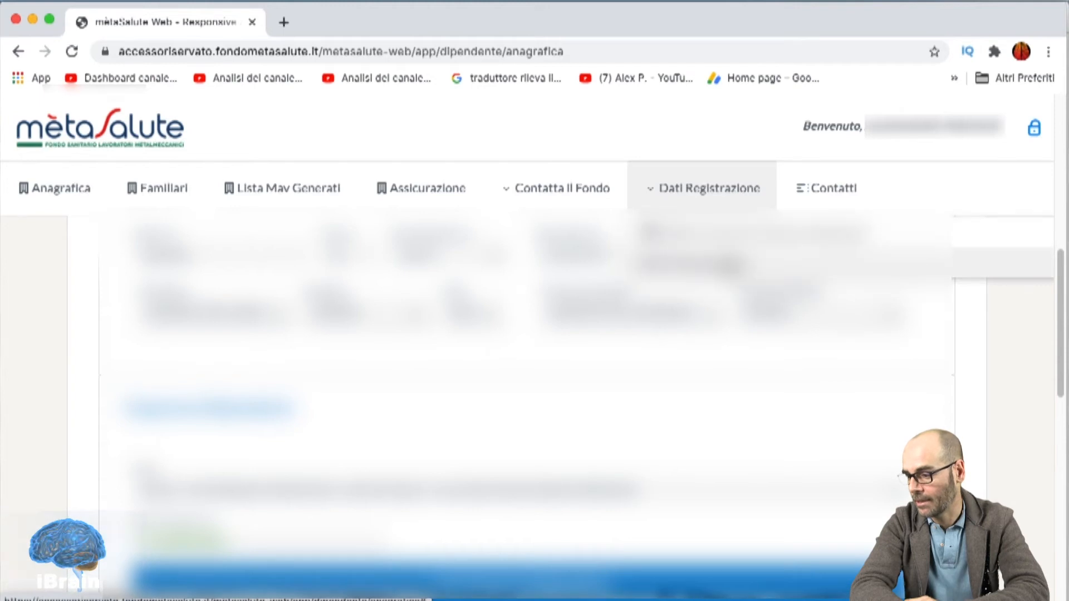
pyautogui.click(730, 263)
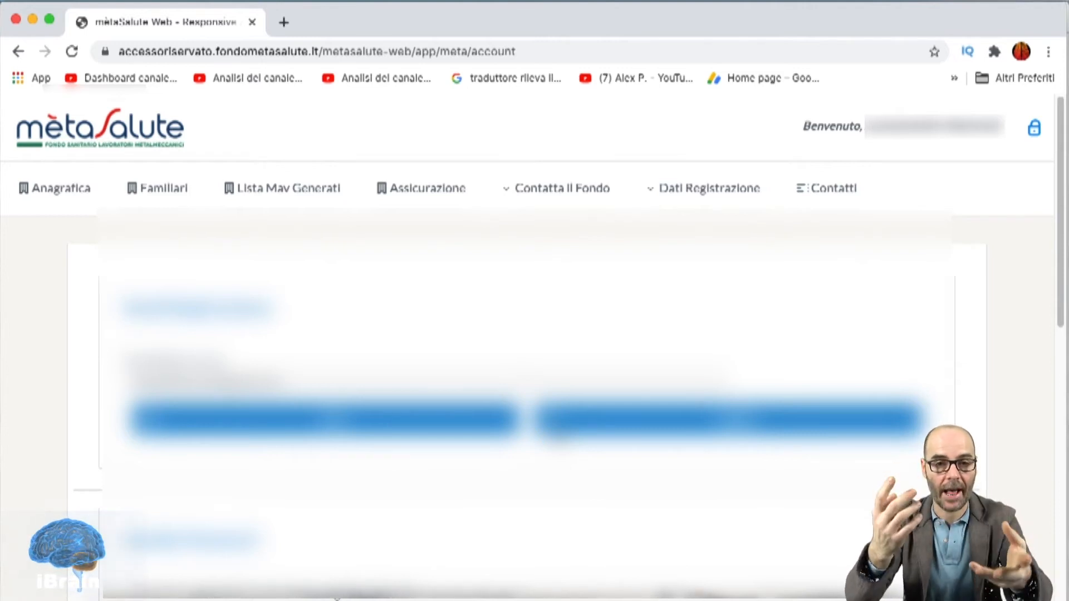
pyautogui.scroll(-5, 556, 437)
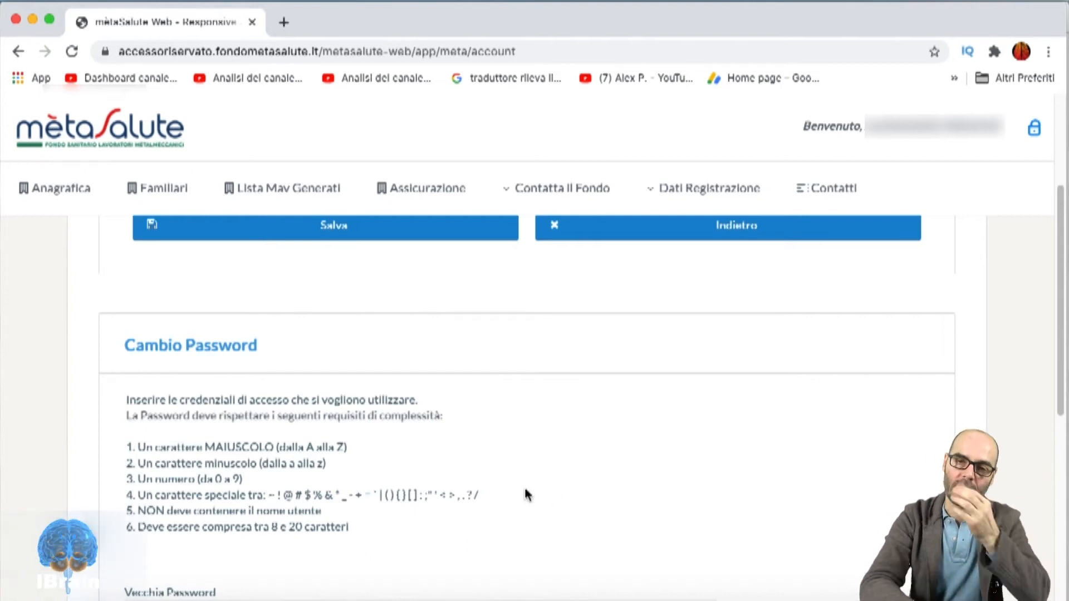
pyautogui.scroll(-3, 525, 494)
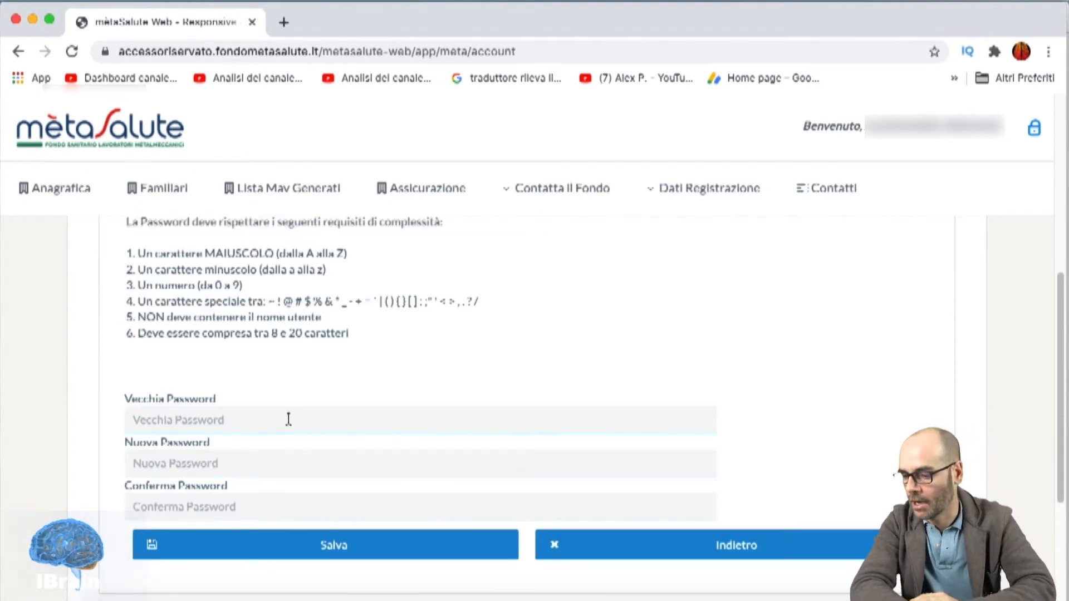
pyautogui.write('••••••••')
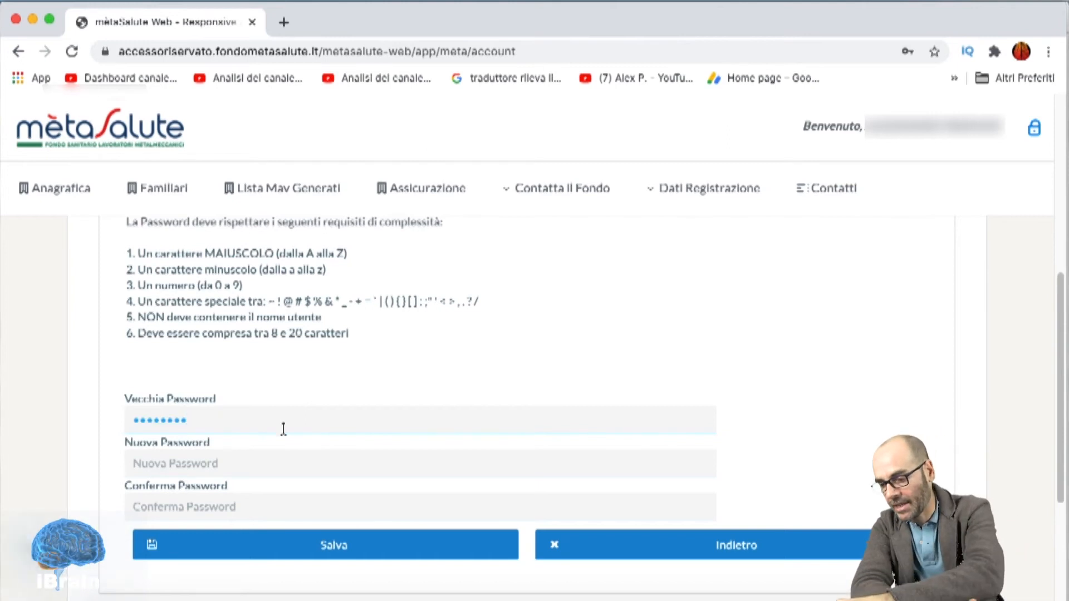
# - Enter a new personal password meeting the listed complexity requirements in the Nuova Password field
pyautogui.click(231, 470)
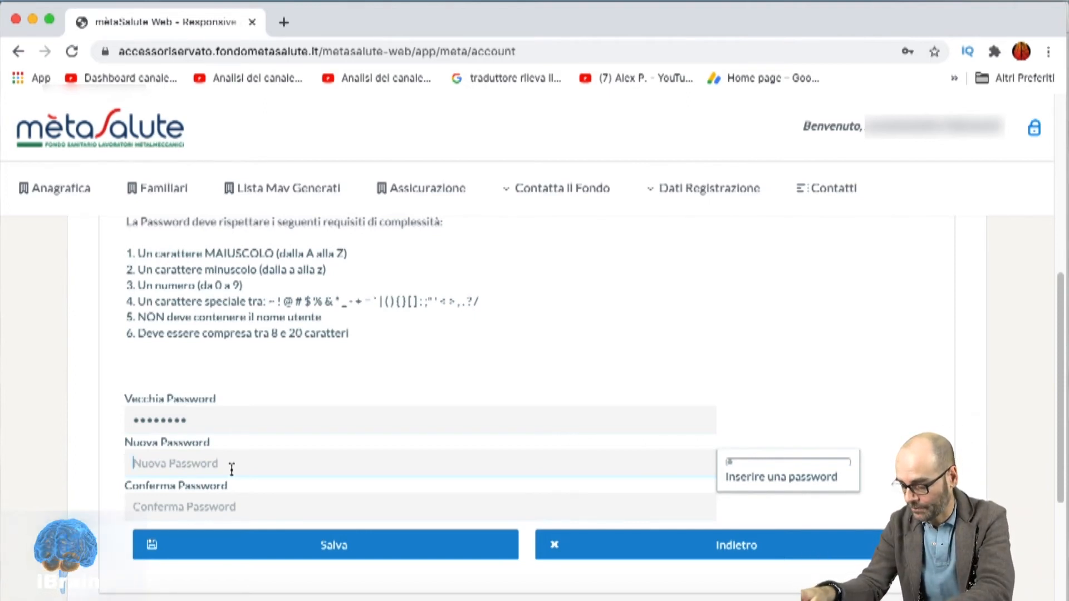
pyautogui.write('••••••')
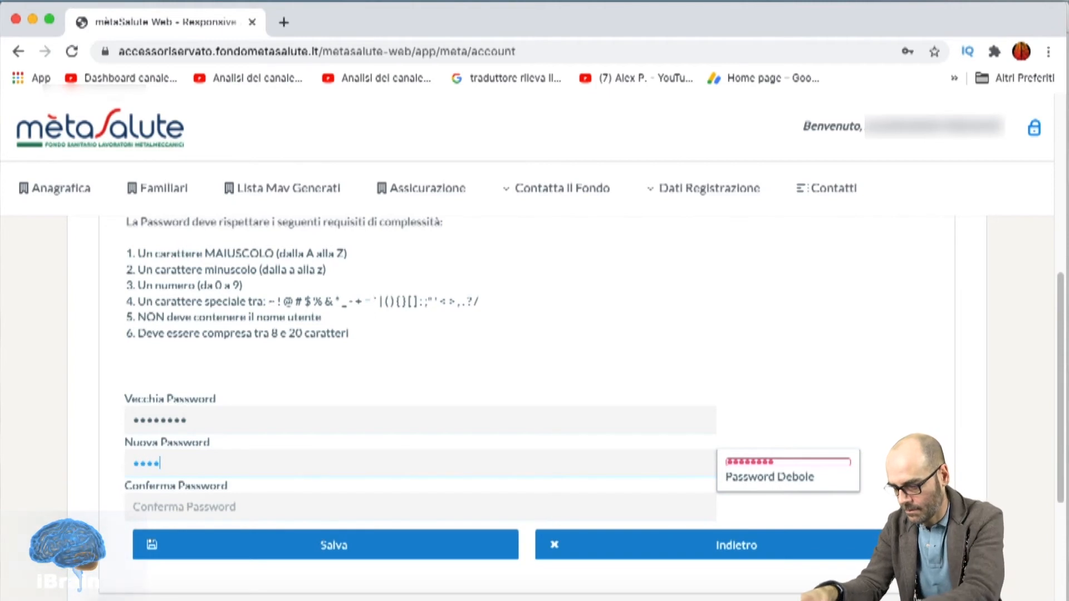
pyautogui.write('•••')
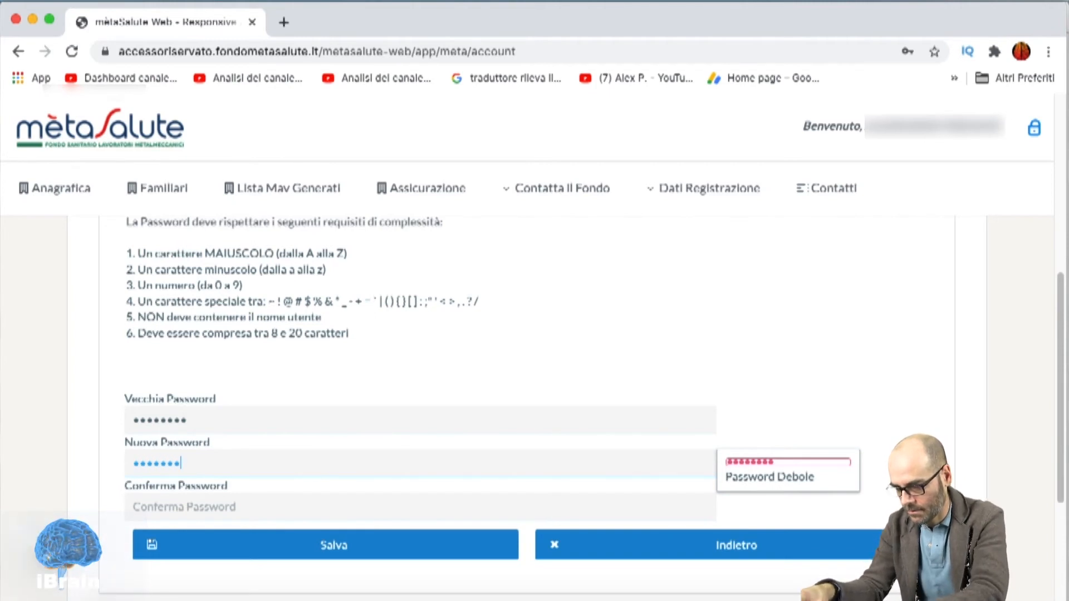
pyautogui.write('•')
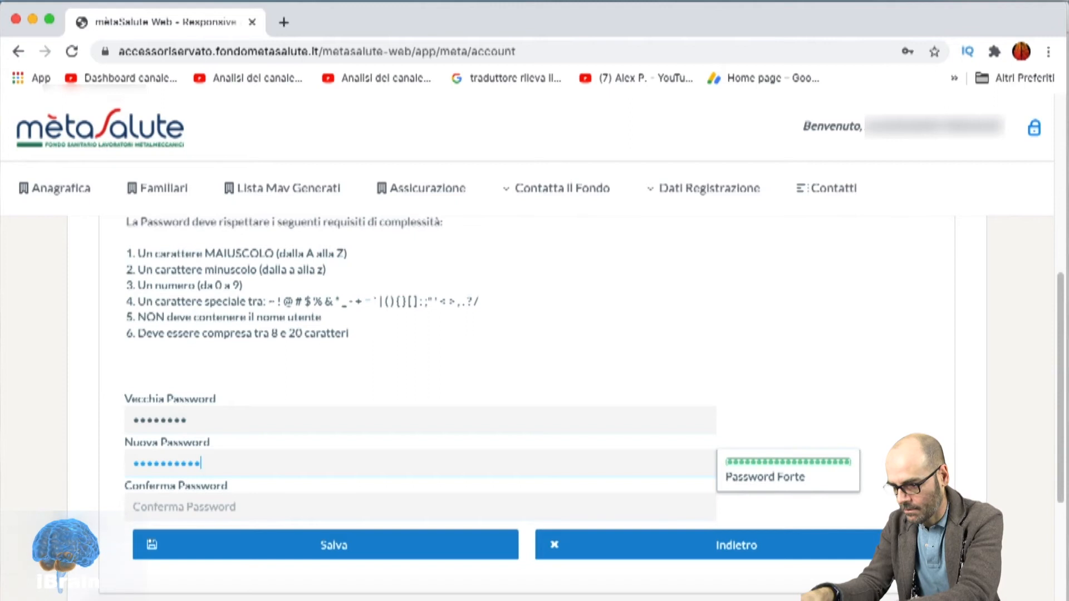
pyautogui.write('•••••')
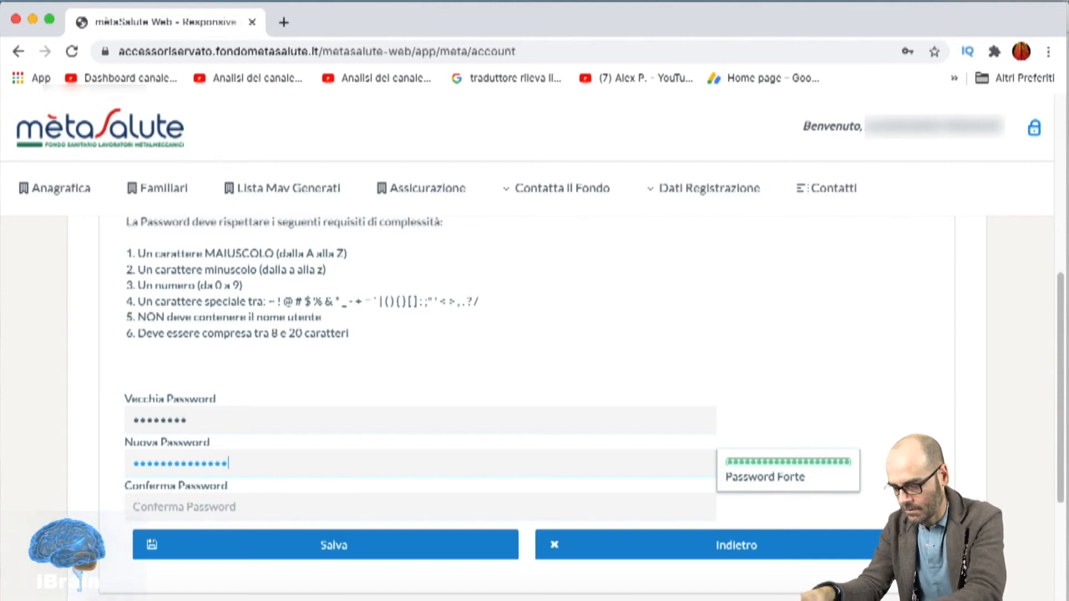
pyautogui.write('••••••••••••')
pyautogui.press('BackSpace')
pyautogui.press('BackSpace')
pyautogui.press('BackSpace')
pyautogui.press('BackSpace')
pyautogui.press('BackSpace')
pyautogui.press('BackSpace')
pyautogui.press('BackSpace')
pyautogui.press('BackSpace')
pyautogui.press('BackSpace')
pyautogui.press('BackSpace')
pyautogui.press('BackSpace')
pyautogui.press('BackSpace')
pyautogui.press('BackSpace')
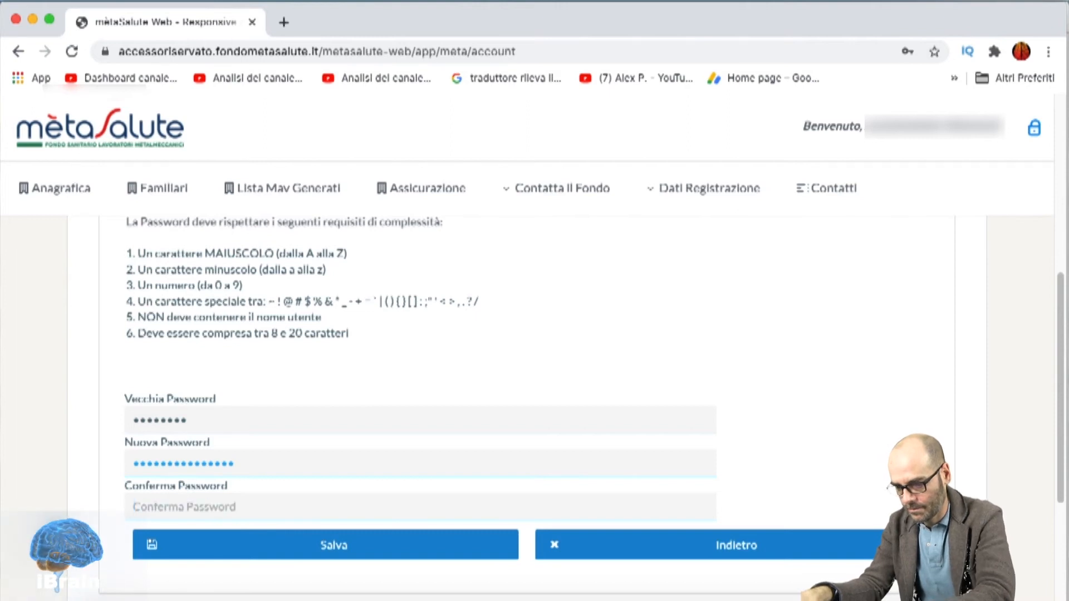
# - Repeat the new password in the Conferma Password field and save the password change
pyautogui.write('••••')
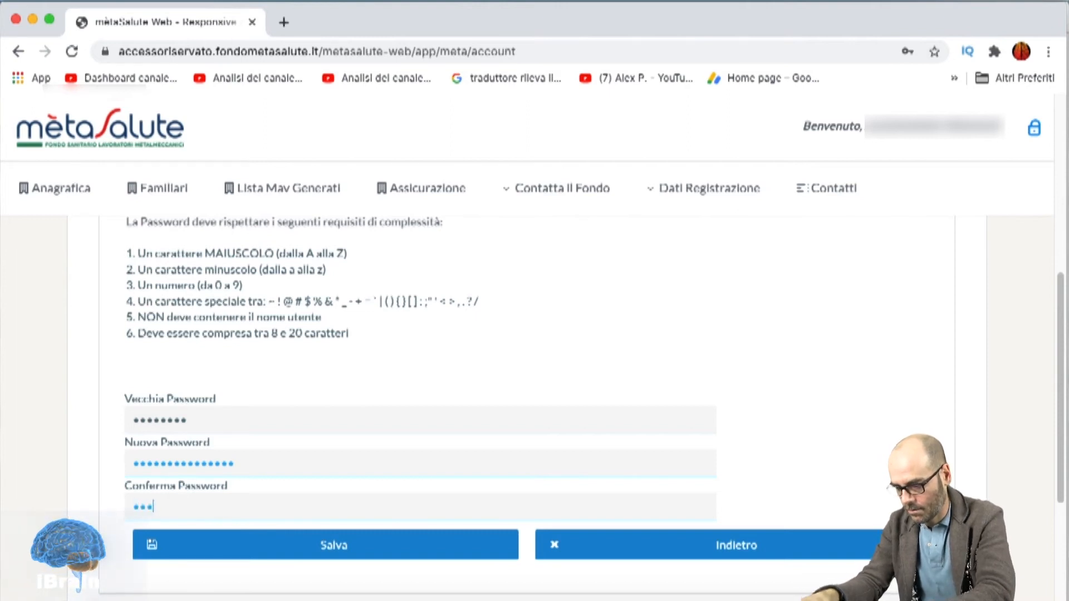
pyautogui.write('••••••••')
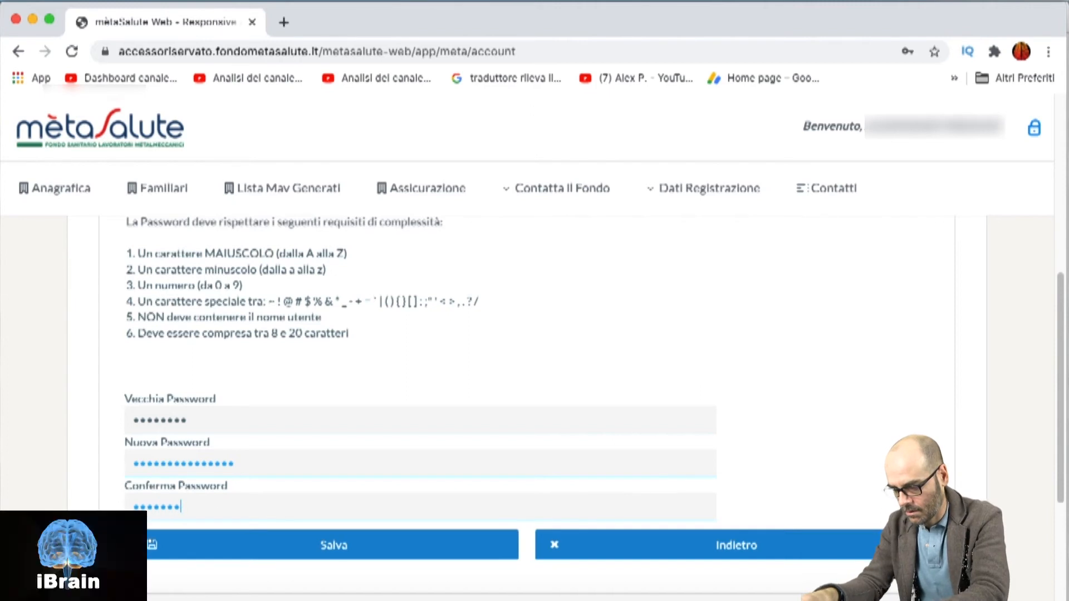
pyautogui.write('•••')
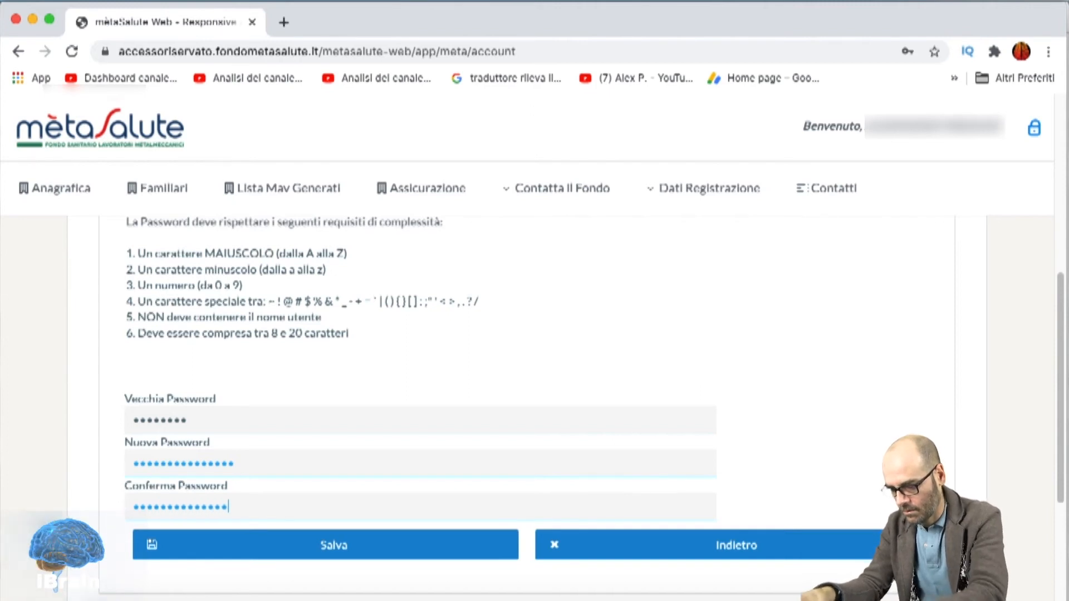
pyautogui.click(203, 544)
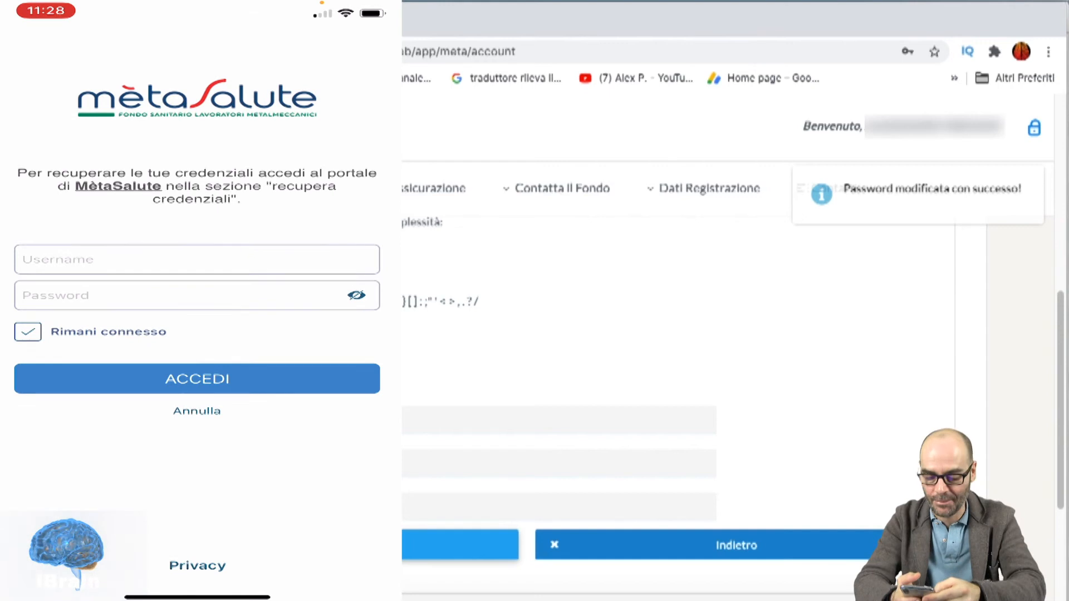
# - Switch to the mètaSalute mobile app, log in with the account username and new password, and close the Instant Voucher notice
pyautogui.click(197, 259)
pyautogui.write('A')
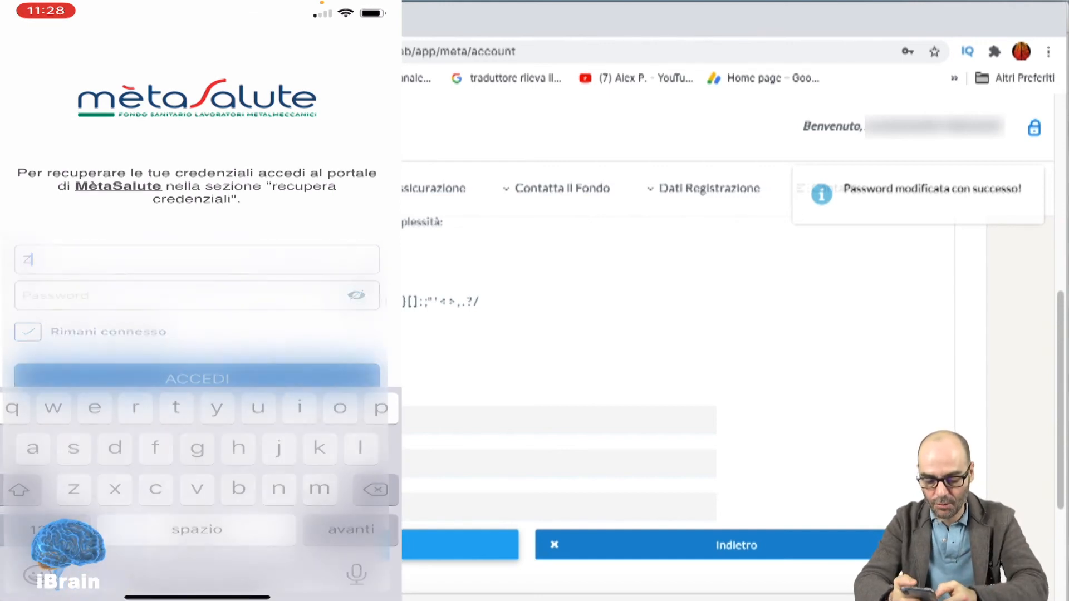
pyautogui.click(49, 531)
pyautogui.write('0')
pyautogui.click(350, 531)
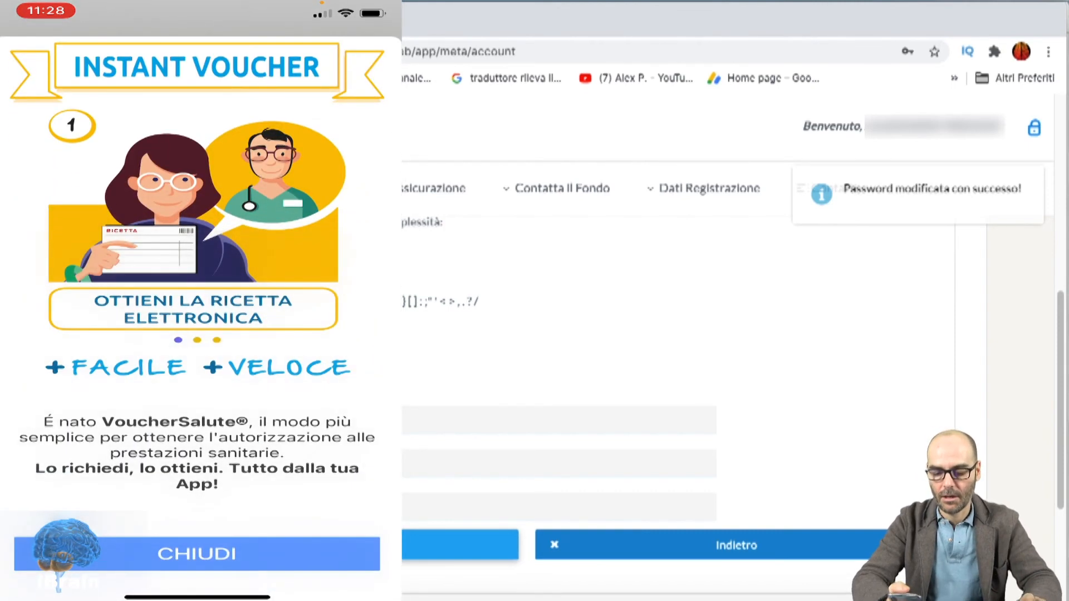
pyautogui.click(197, 553)
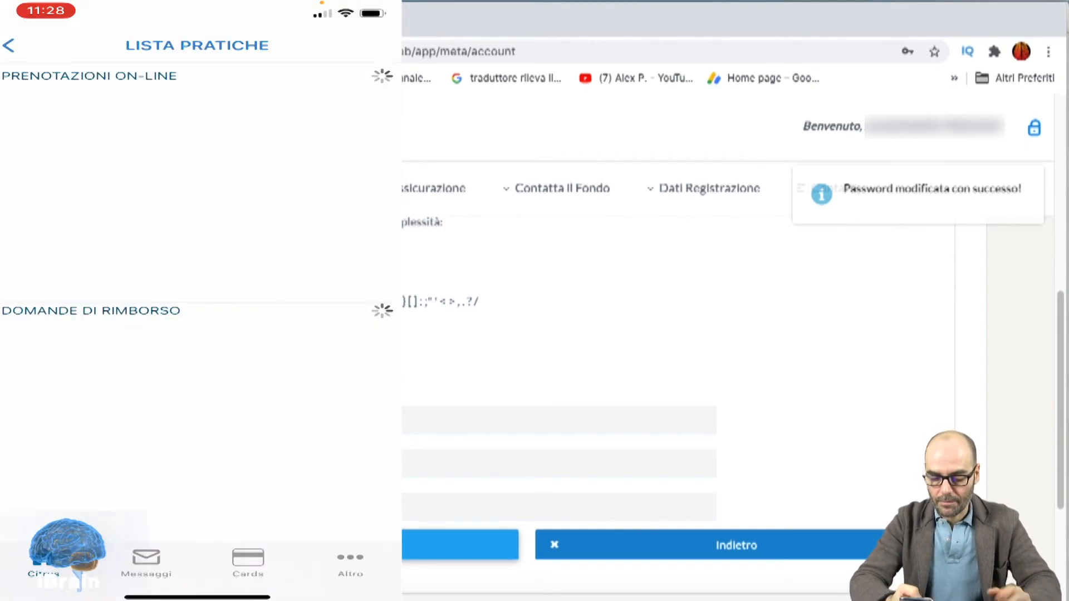